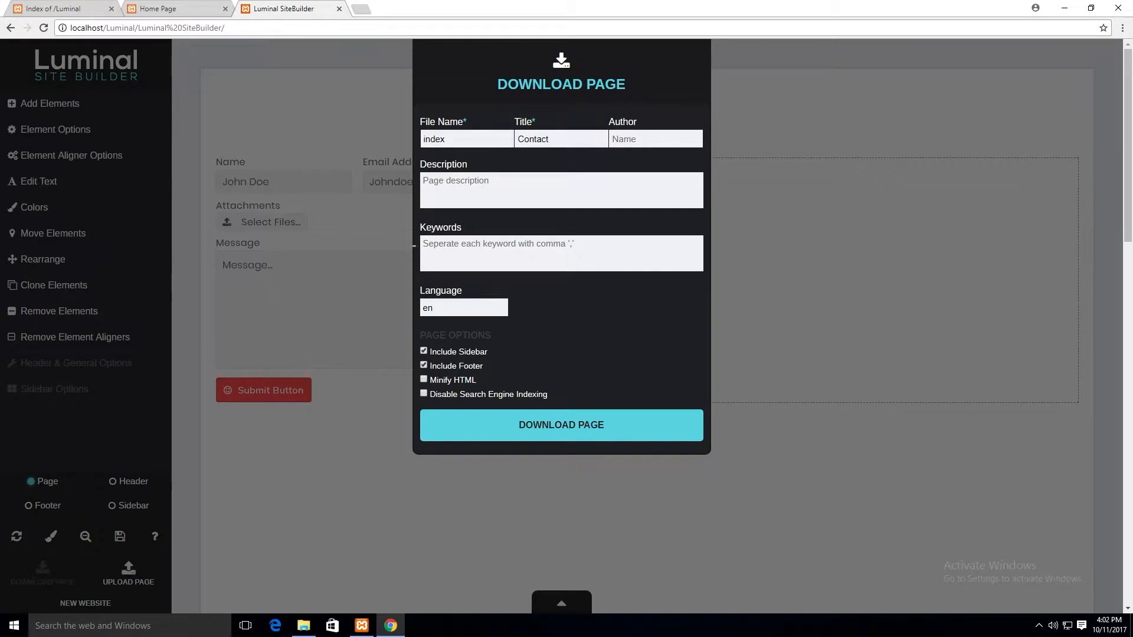
# Step: Download the Contact page as index.php and show the downloaded file in its folder
pyautogui.click(497, 425)
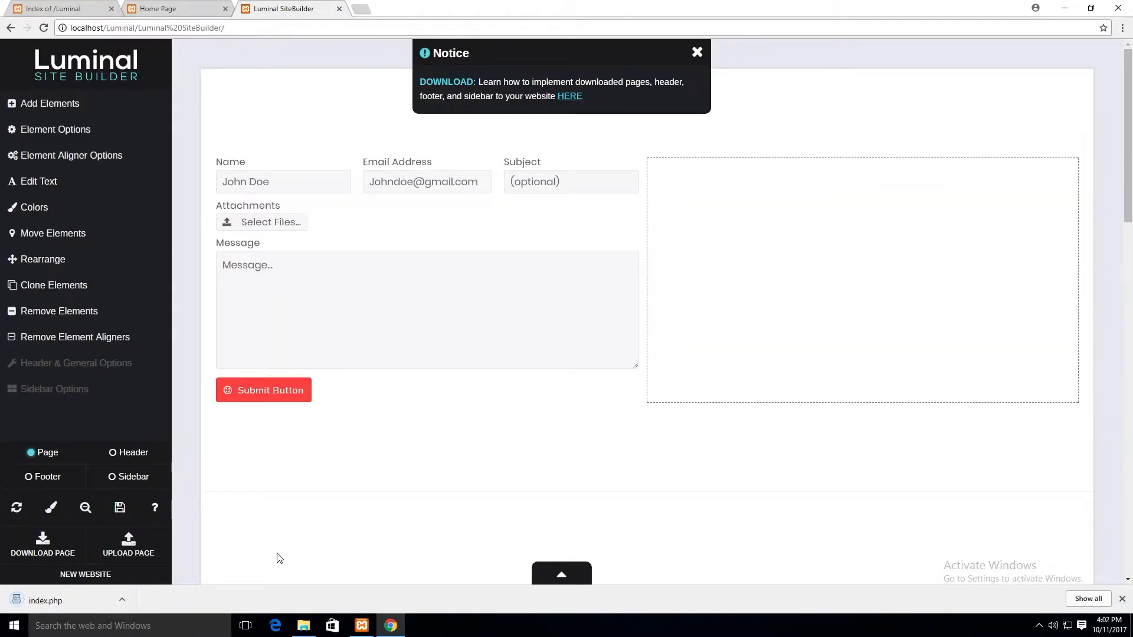
pyautogui.click(121, 600)
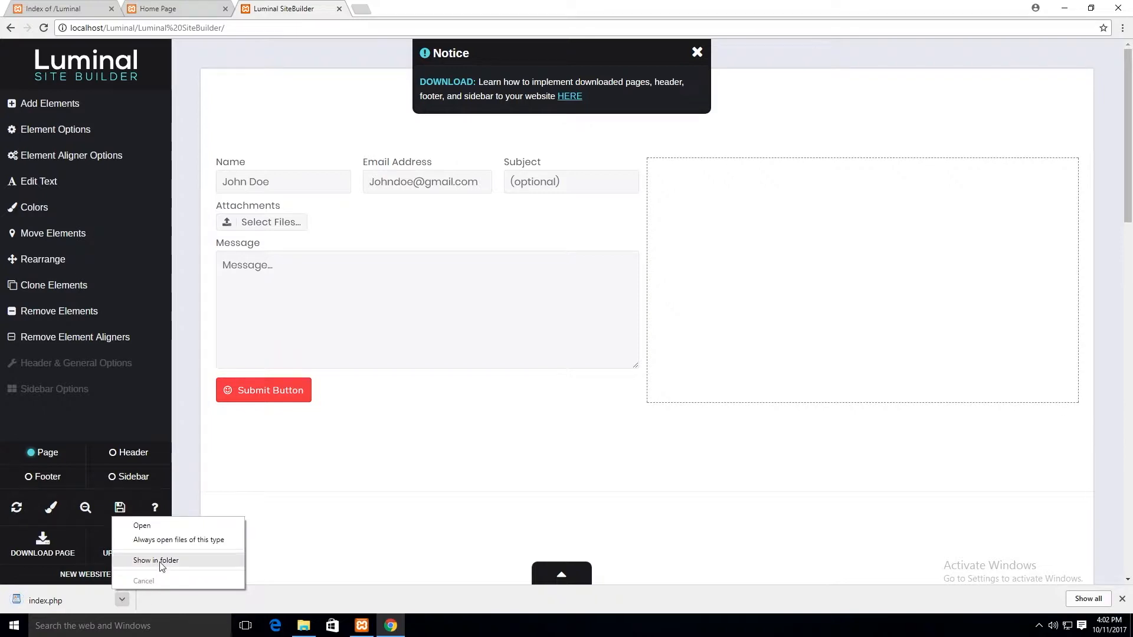
pyautogui.click(159, 564)
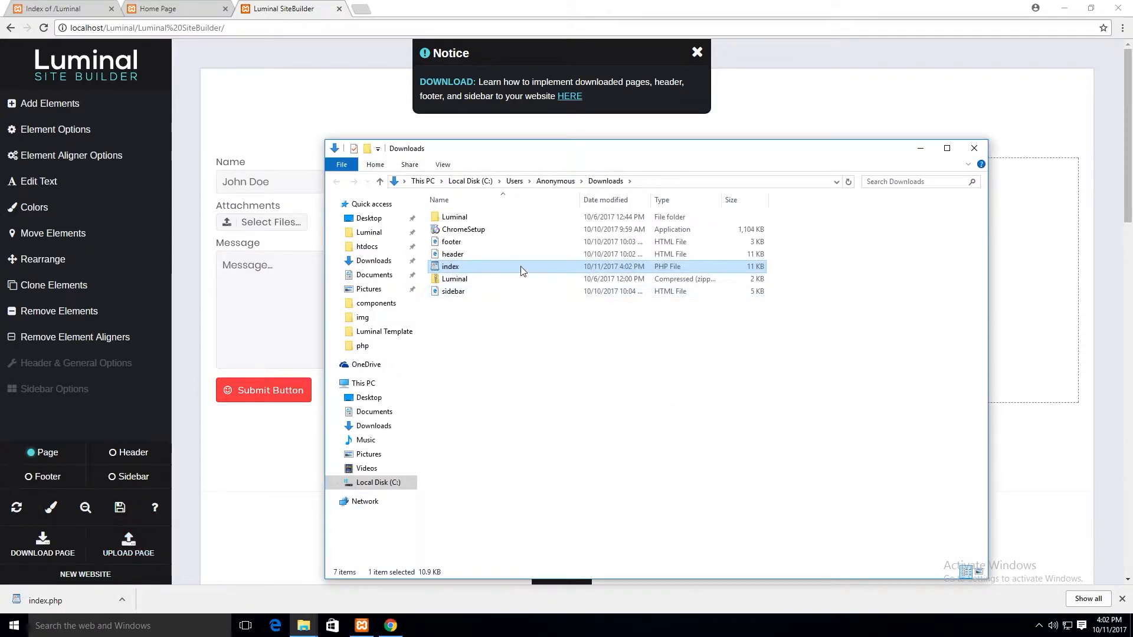
# Step: Copy the downloaded index file into the Luminal Template folder, replacing the existing index file there
pyautogui.rightClick(521, 269)
pyautogui.click(549, 379)
pyautogui.click(399, 331)
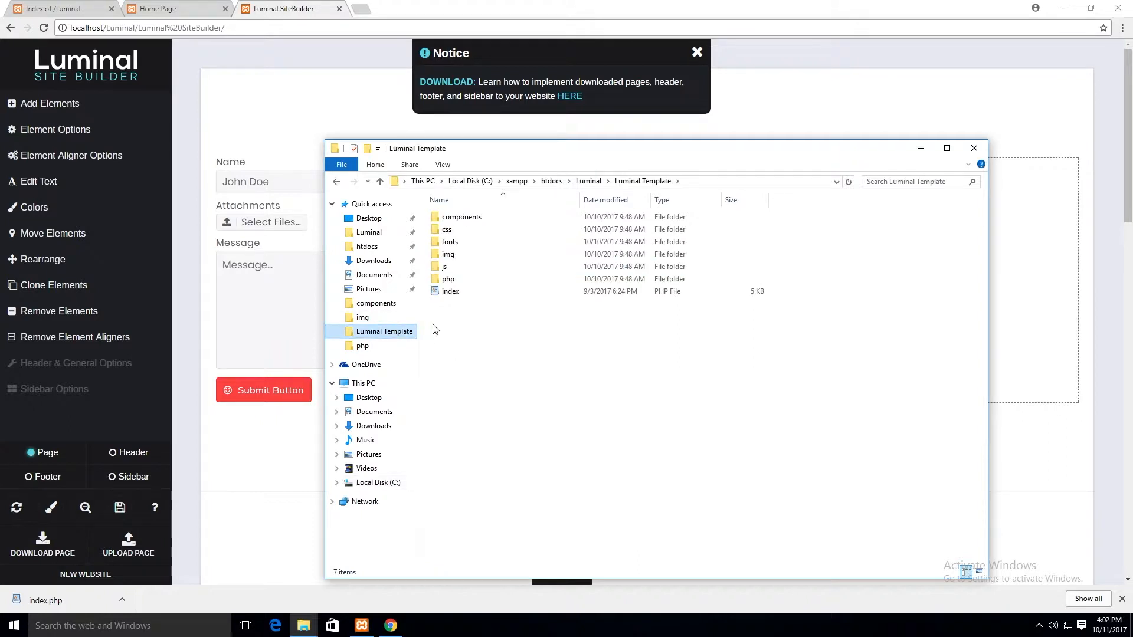
pyautogui.rightClick(462, 323)
pyautogui.click(499, 400)
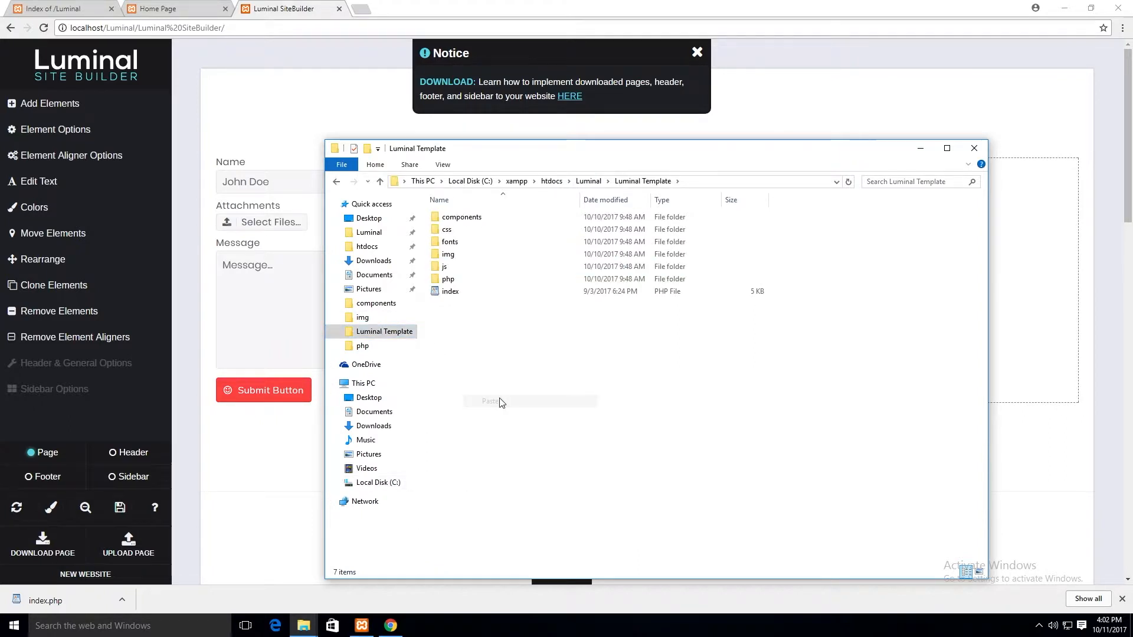
pyautogui.click(534, 218)
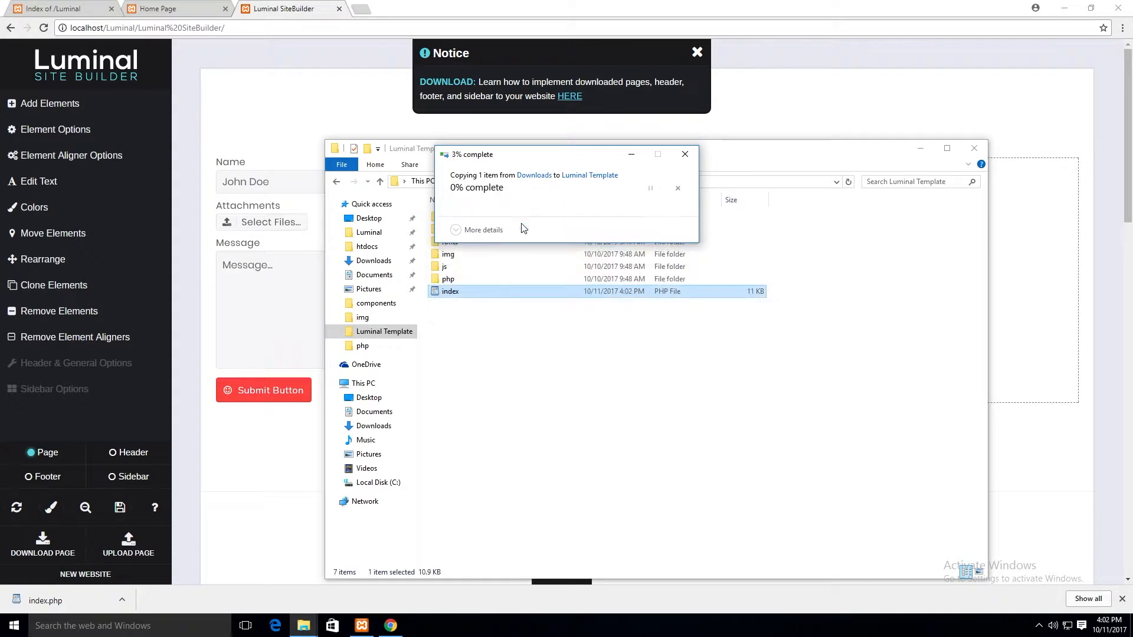
# Step: Dismiss the download notice and reload the Luminal Template site page in the browser
pyautogui.click(696, 53)
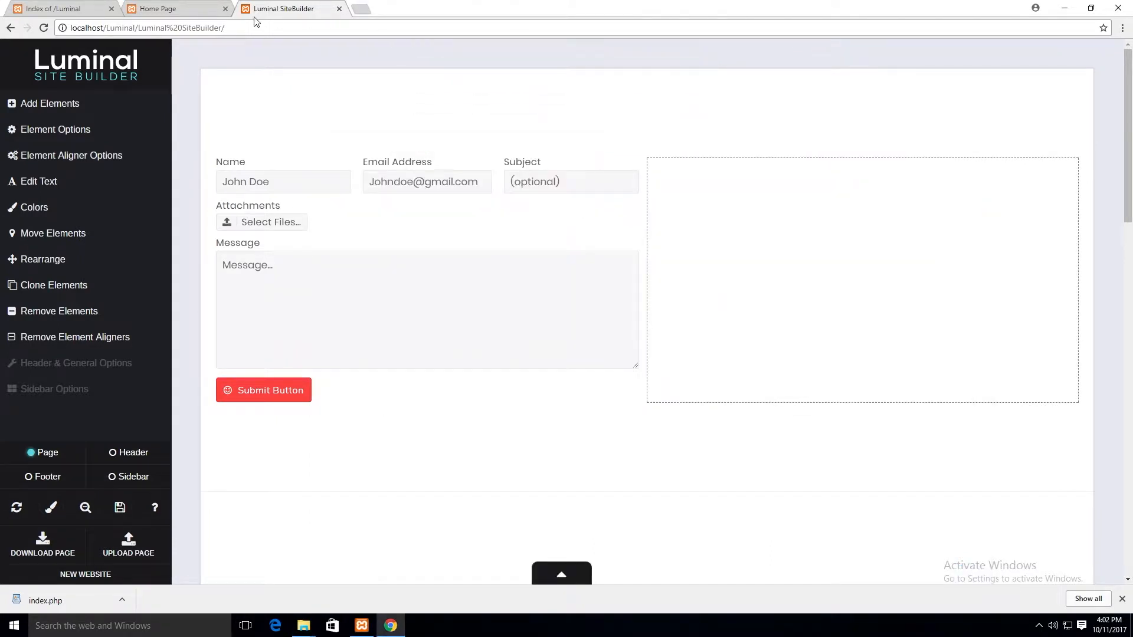
pyautogui.click(185, 12)
pyautogui.click(43, 27)
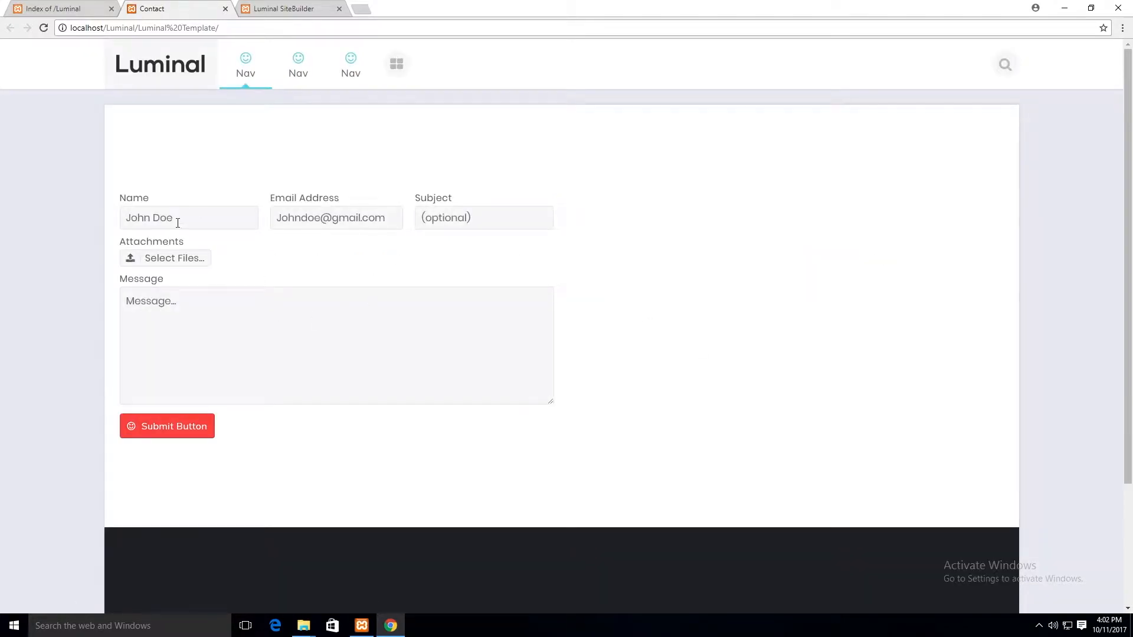
# Step: Fill in the contact form's name and e-mail, enter "subject" as the subject and "message" as the message, and submit it
pyautogui.write('john doe')
pyautogui.press('Tab')
pyautogui.write('example@gmail.comsubject')
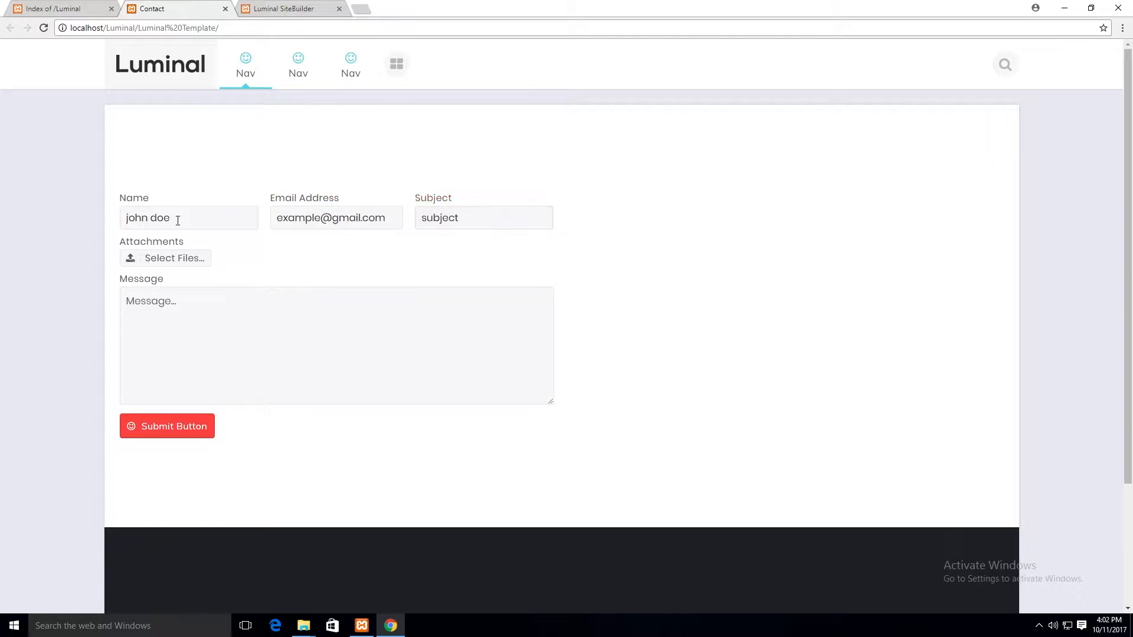
pyautogui.press('Tab')
pyautogui.write('message')
pyautogui.click(142, 422)
# Step: In File Explorer, find configPrivate in the php folder of Luminal Template and open it with Code Writer
pyautogui.click(304, 625)
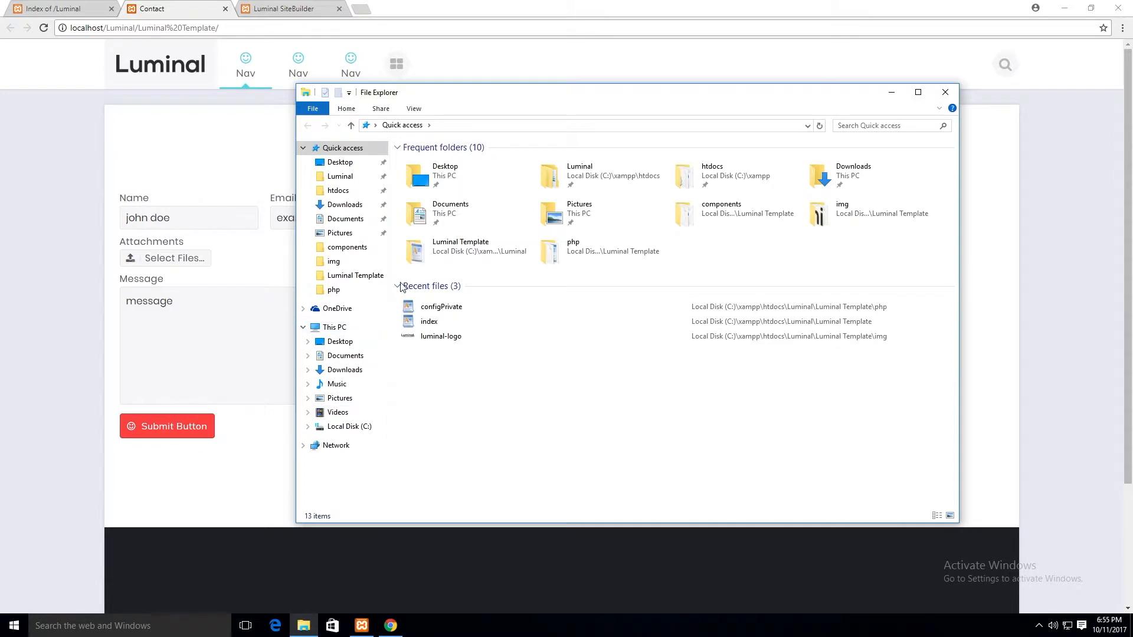
pyautogui.click(351, 179)
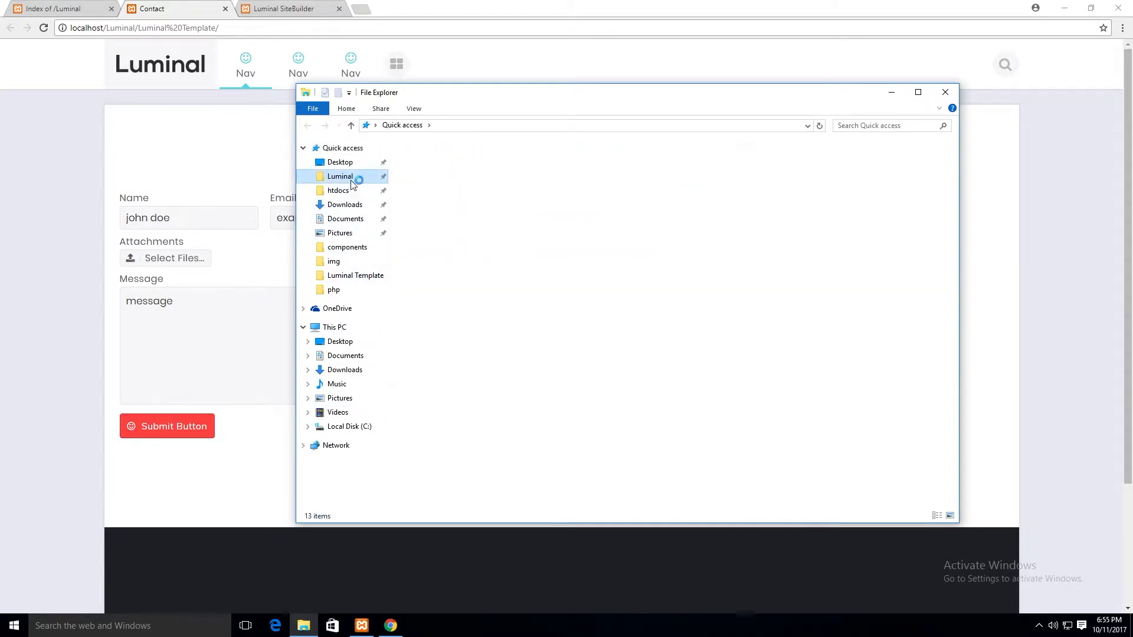
pyautogui.click(465, 200)
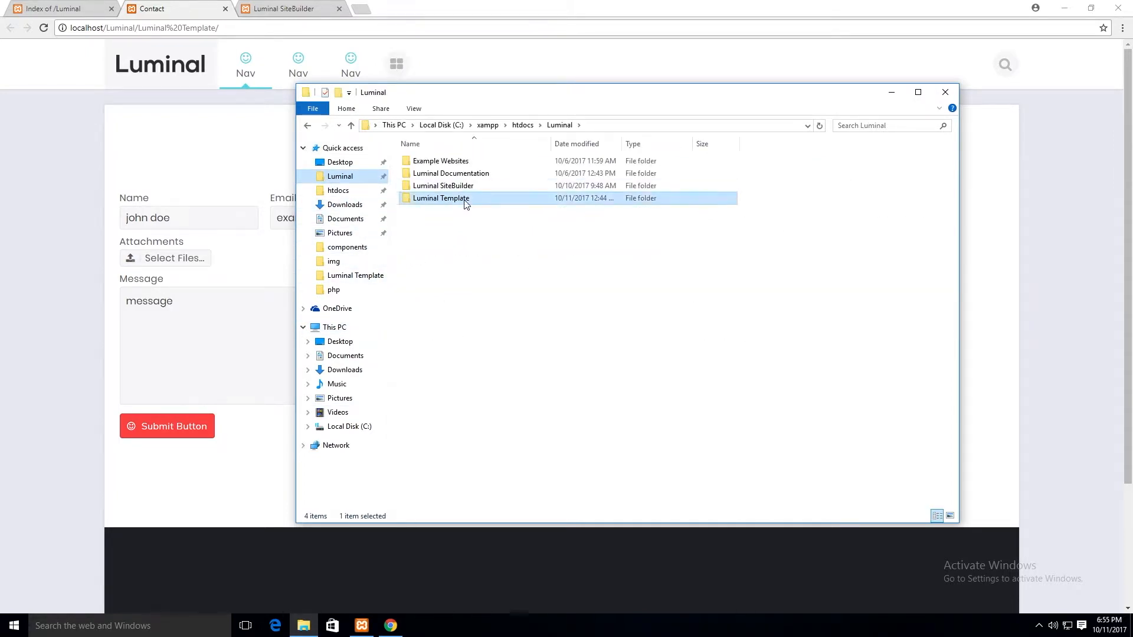
pyautogui.doubleClick(465, 201)
pyautogui.doubleClick(453, 223)
pyautogui.click(455, 190)
pyautogui.rightClick(453, 190)
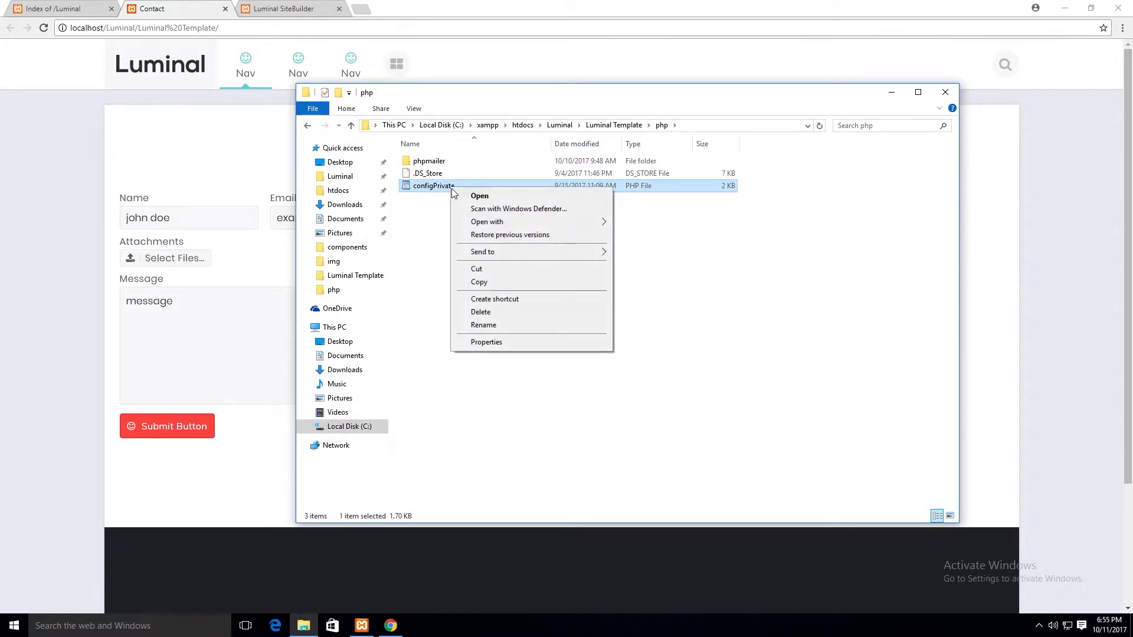
pyautogui.moveTo(504, 221)
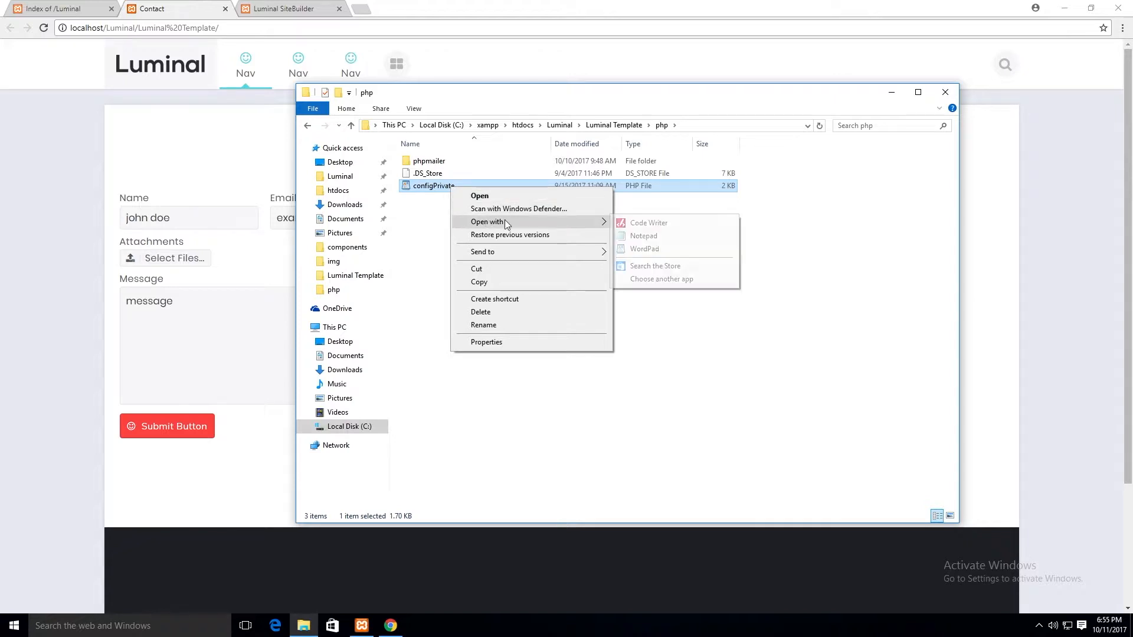
pyautogui.click(649, 223)
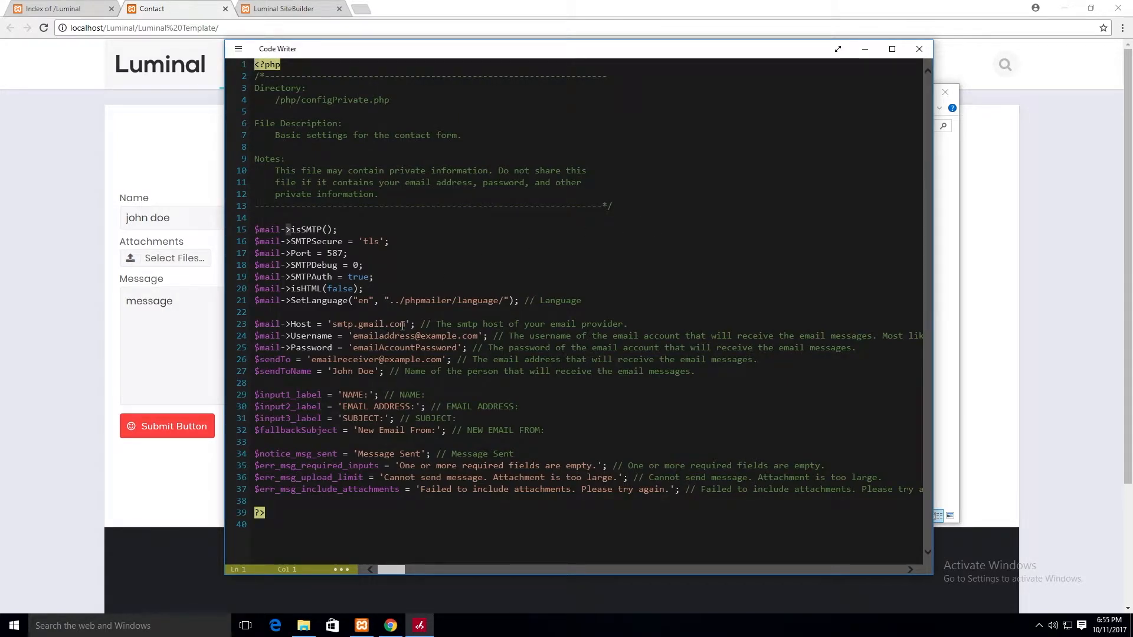
# Step: Examine the mail host, username, password, sendTo and sendToName values in configPrivate.php
pyautogui.moveTo(405, 325); pyautogui.dragTo(333, 324)
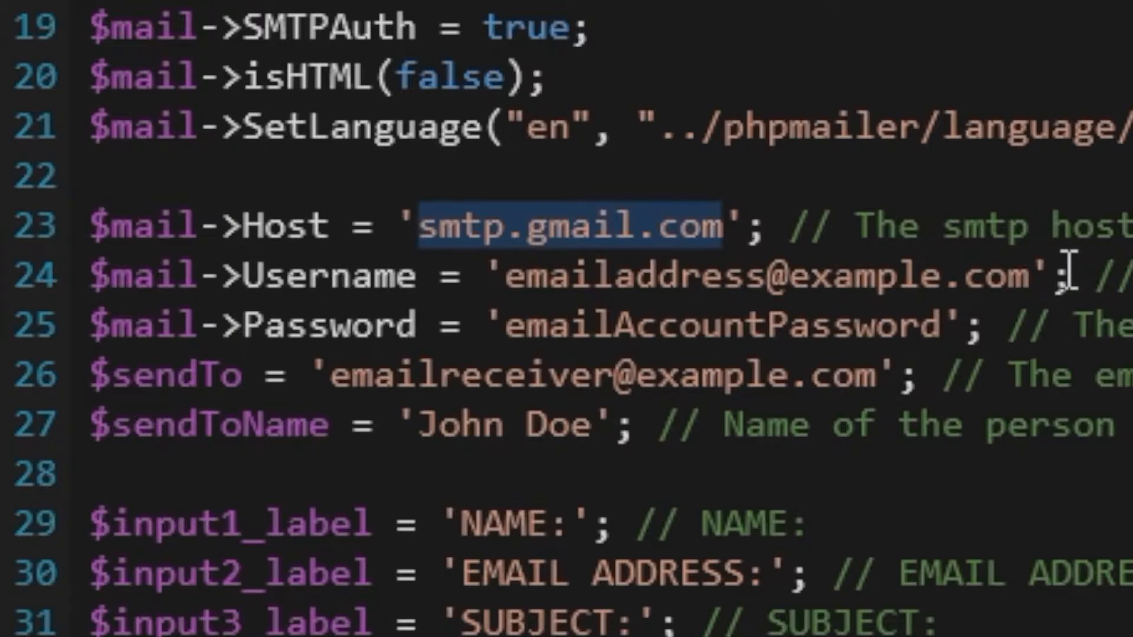
pyautogui.moveTo(1037, 282); pyautogui.dragTo(512, 285)
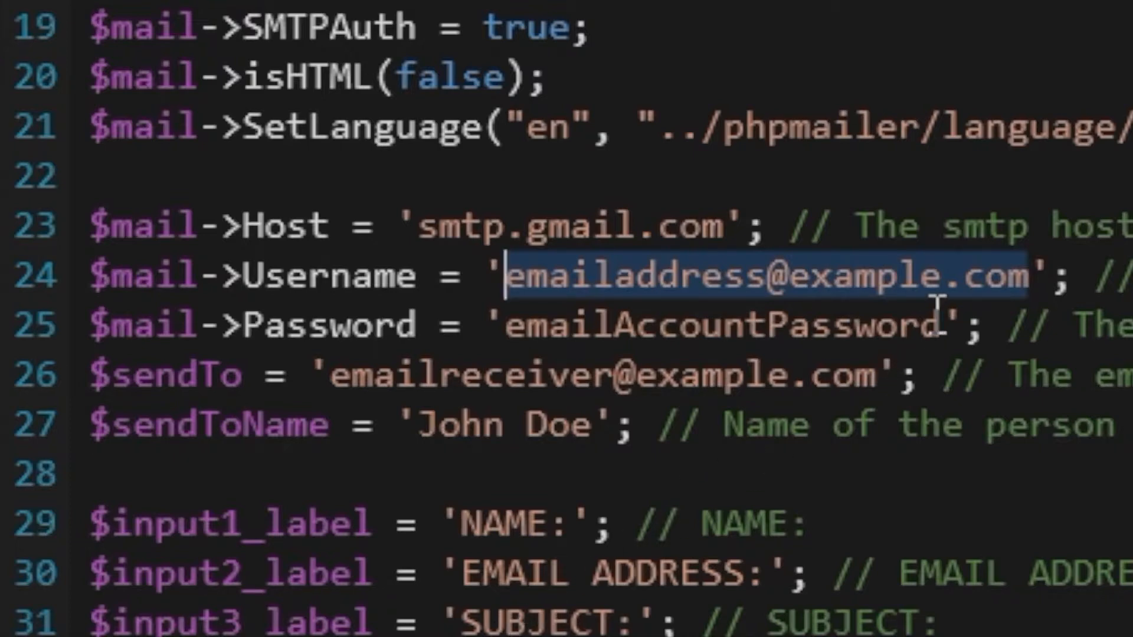
pyautogui.moveTo(944, 319); pyautogui.dragTo(505, 324)
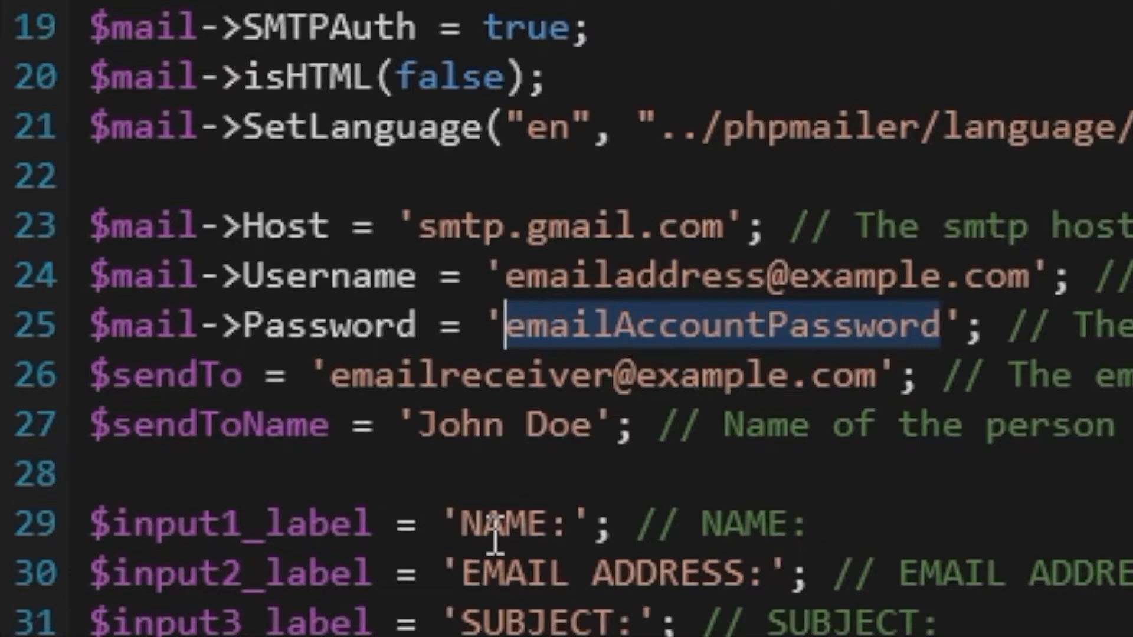
pyautogui.moveTo(880, 373); pyautogui.dragTo(327, 378)
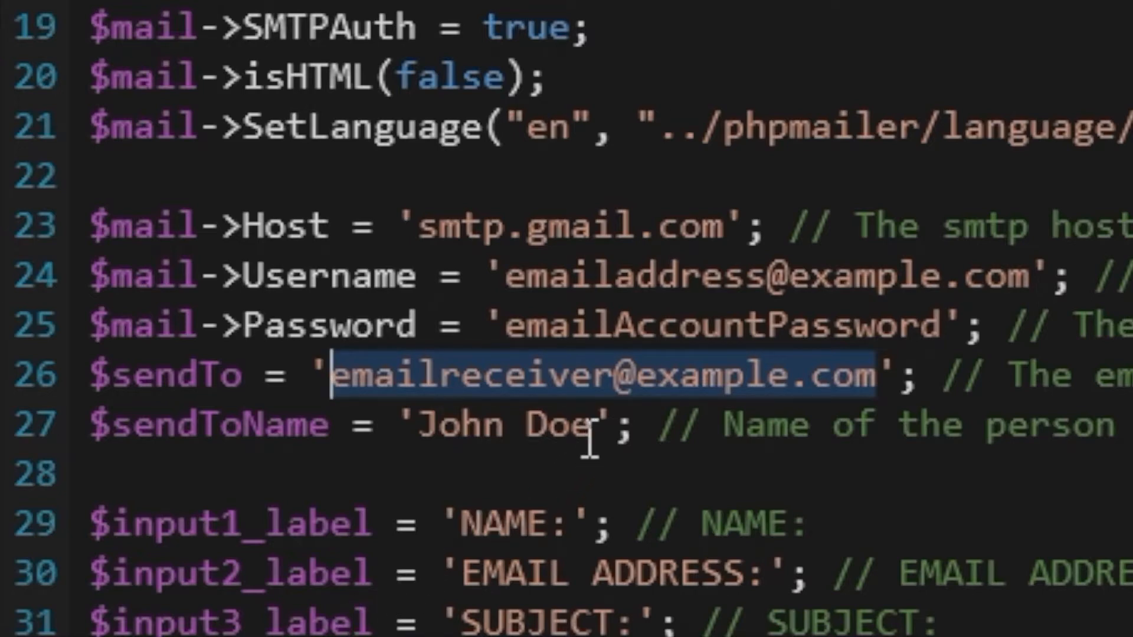
pyautogui.click(589, 430)
pyautogui.moveTo(588, 430); pyautogui.dragTo(420, 428)
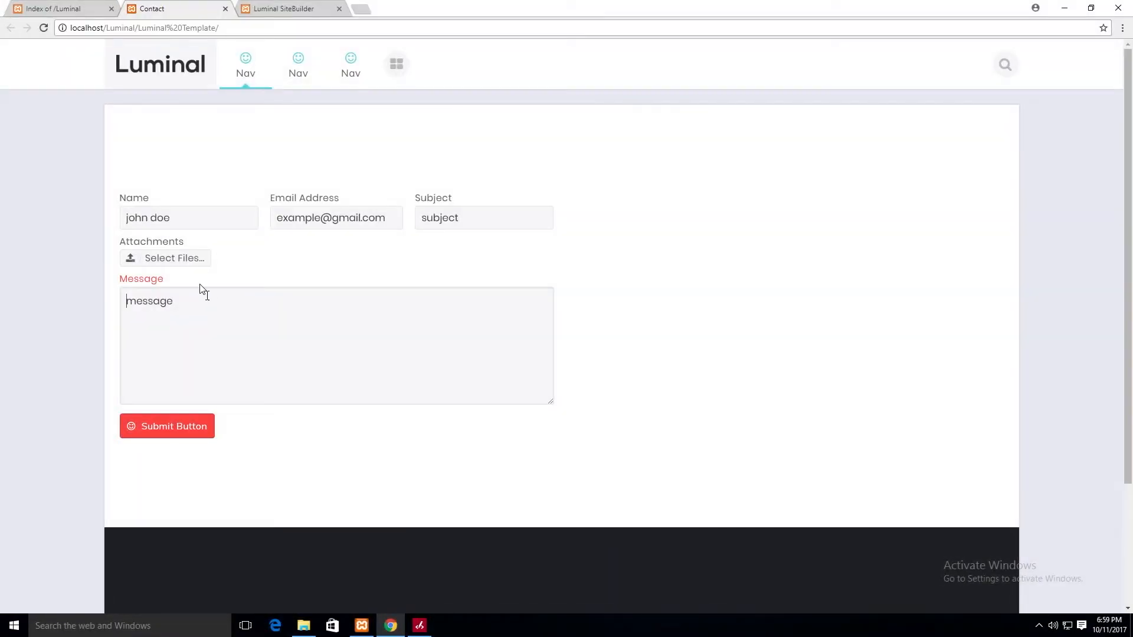
# Step: Attach the loader-fallback and luminal-logo files to the contact form and submit it
pyautogui.click(183, 258)
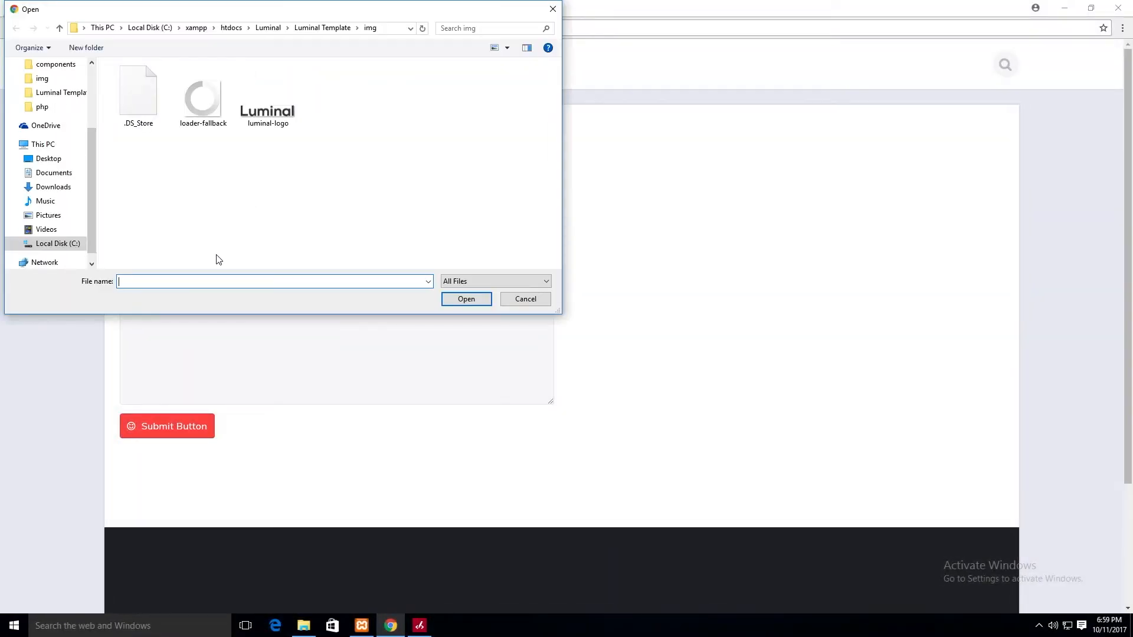
pyautogui.moveTo(212, 155); pyautogui.dragTo(269, 117)
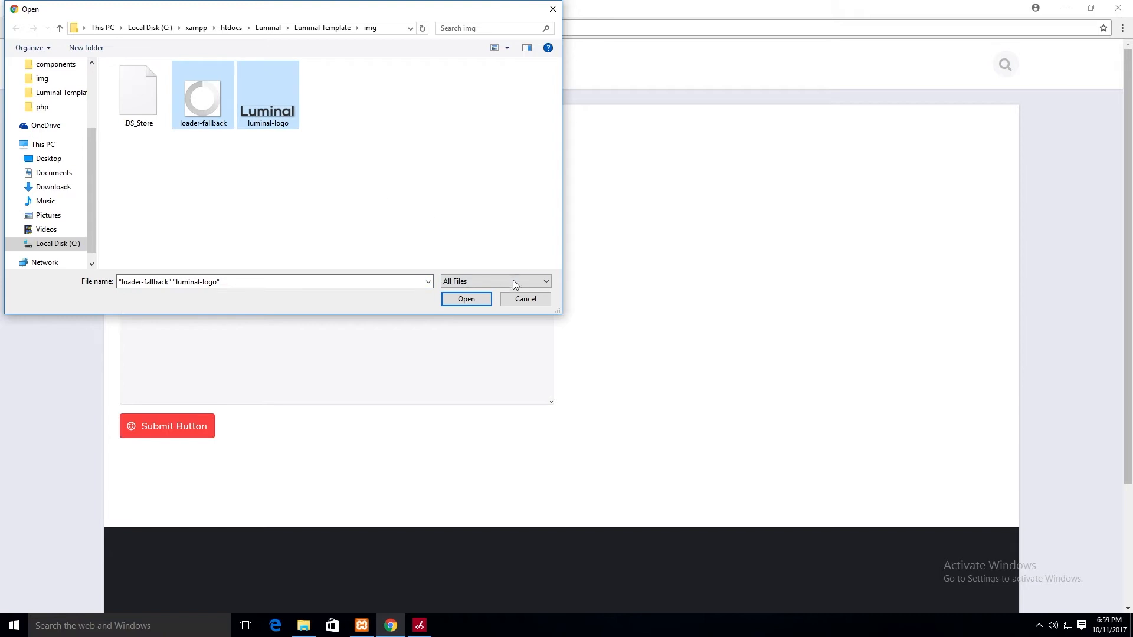
pyautogui.click(474, 298)
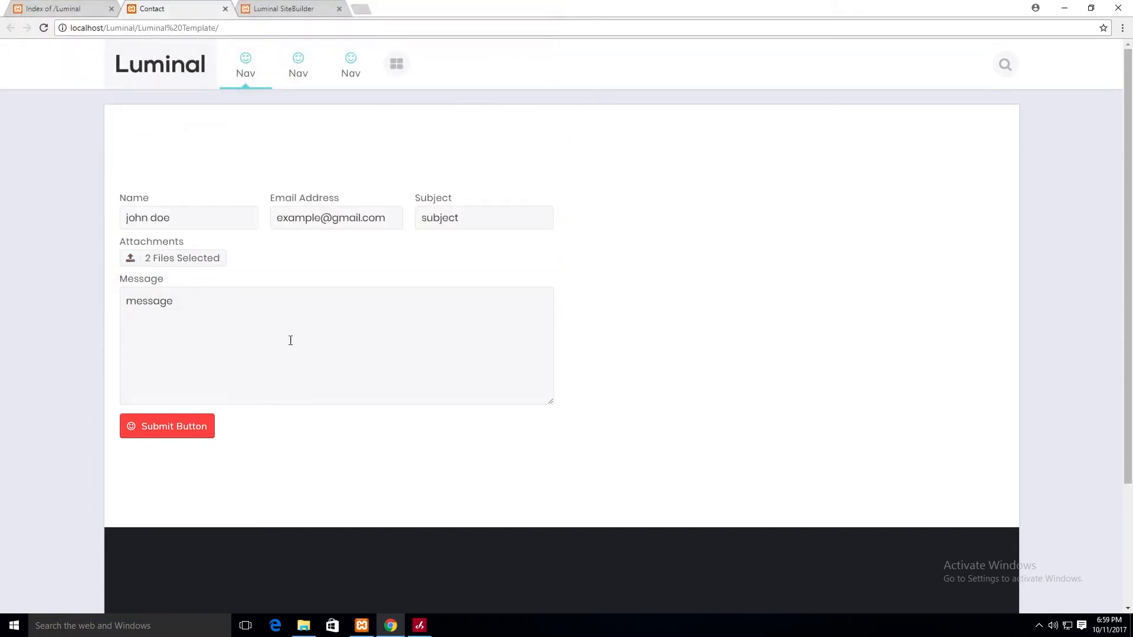
pyautogui.click(187, 425)
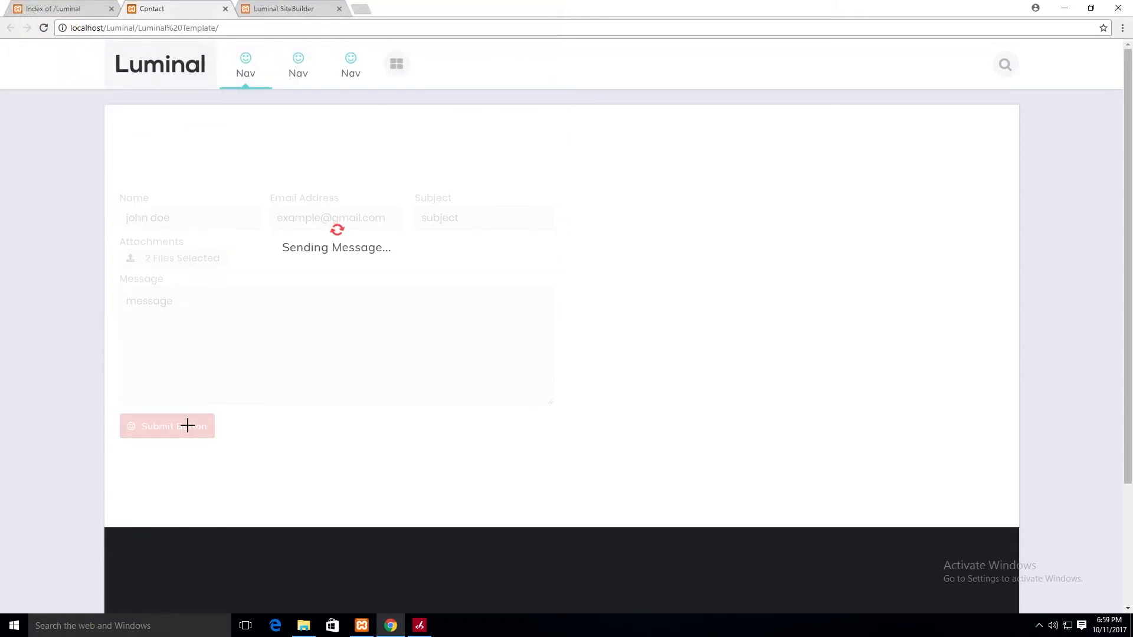